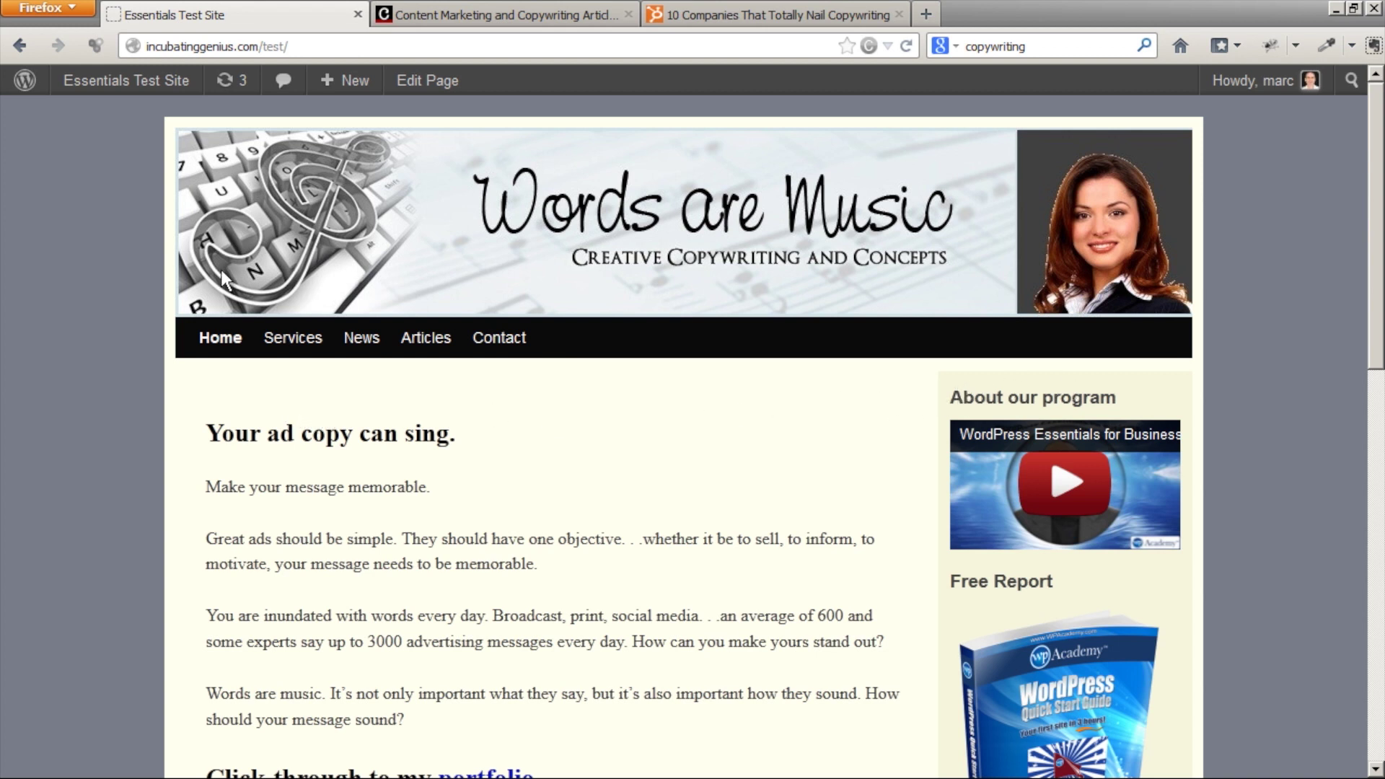
Step: Go to the Essentials Test Site dashboard, then to the Appearance > Menus page
mouse_move(108, 84)
left_click(103, 119)
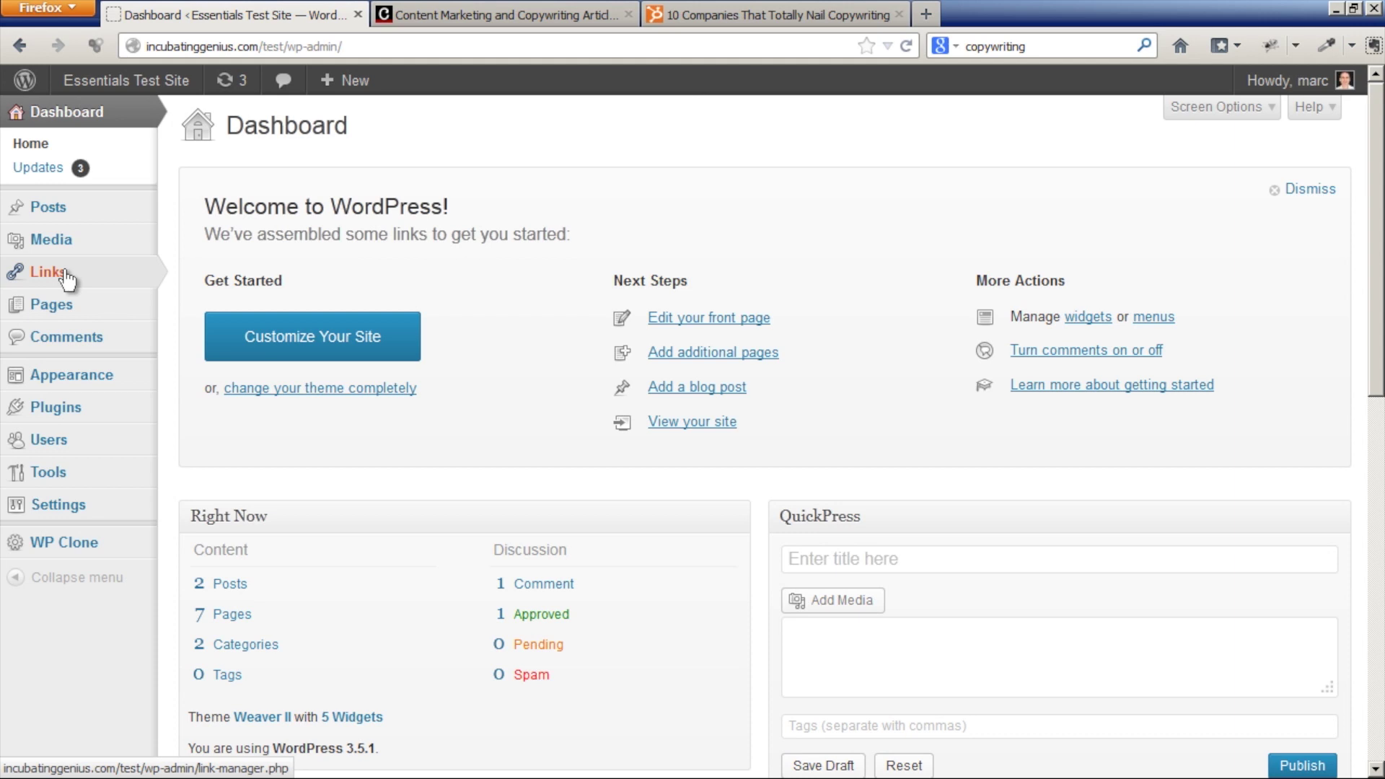
mouse_move(108, 376)
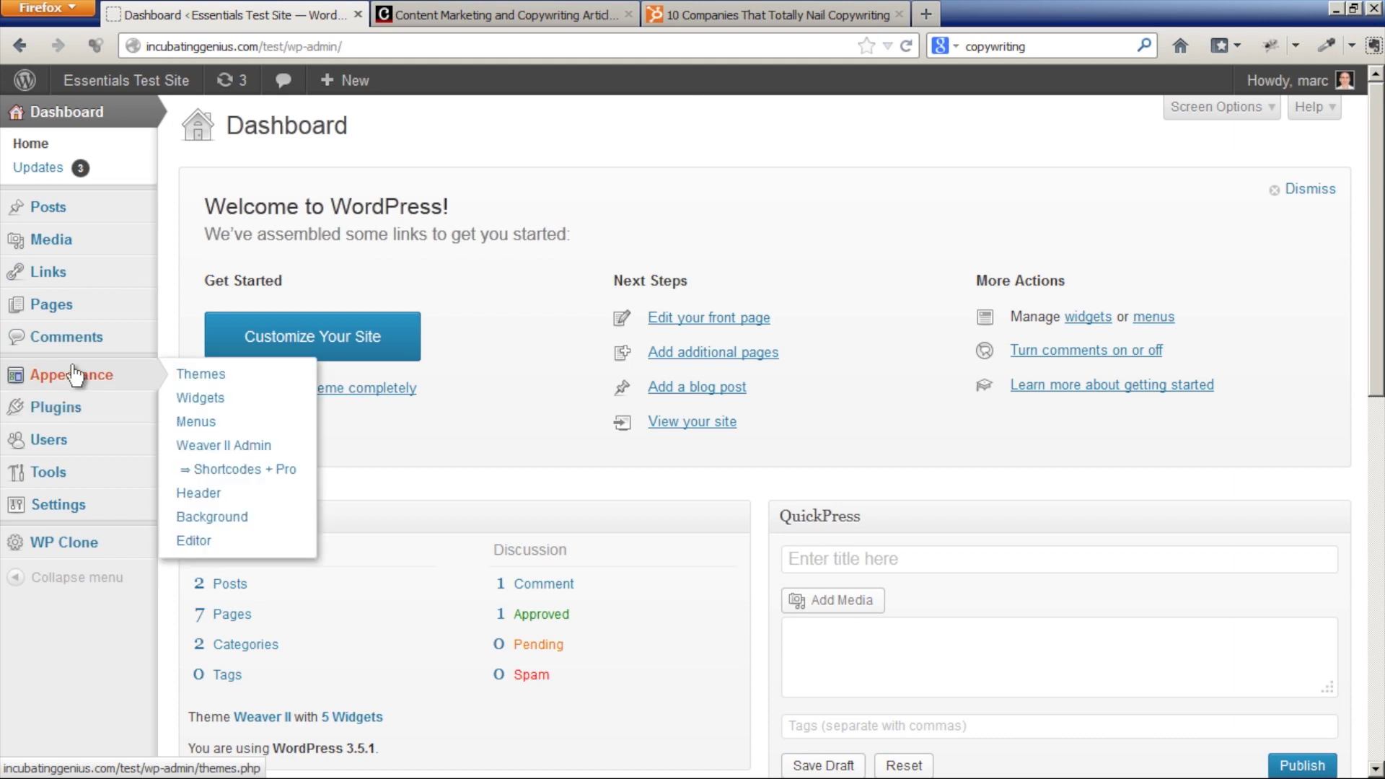
left_click(219, 422)
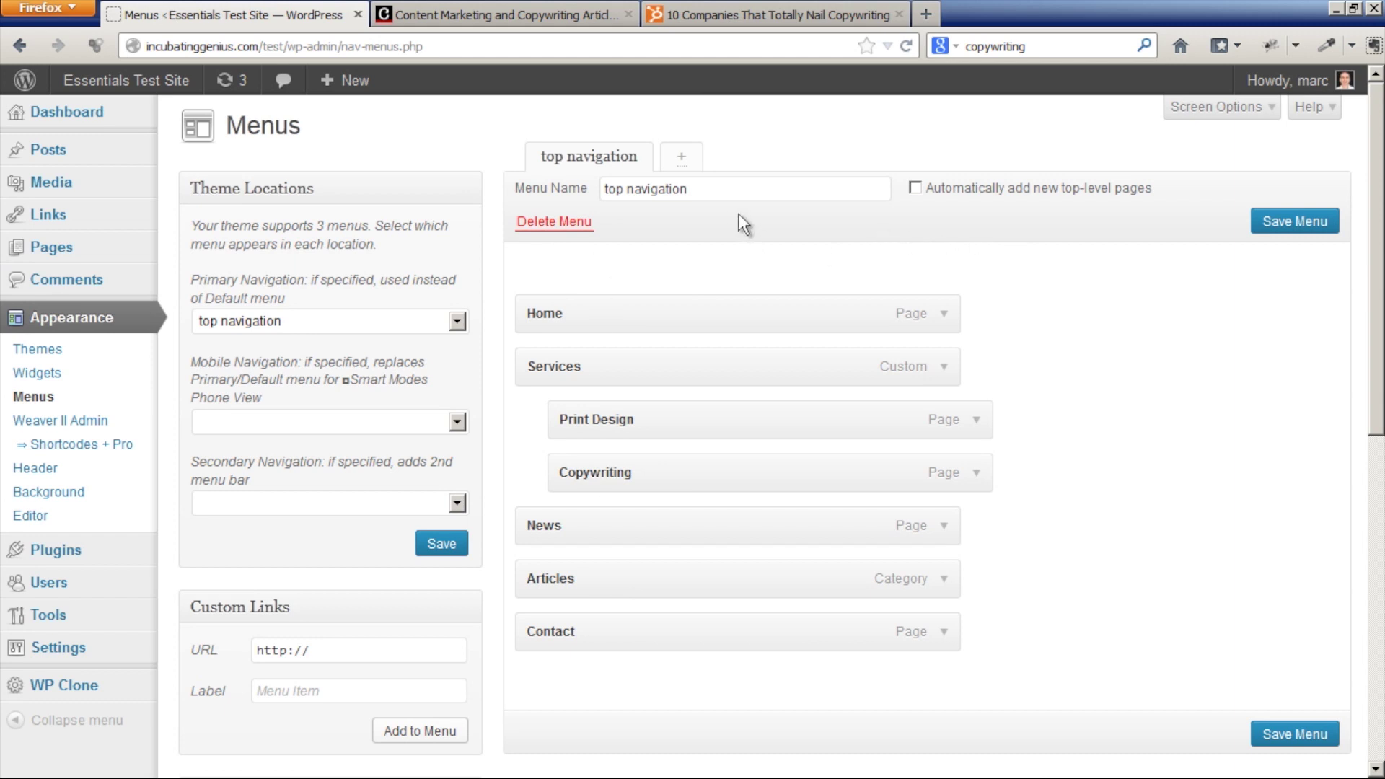
Step: Create a new empty menu named 'Blogroll' next to top navigation
left_click(682, 156)
left_click(687, 185)
type("Blogroll")
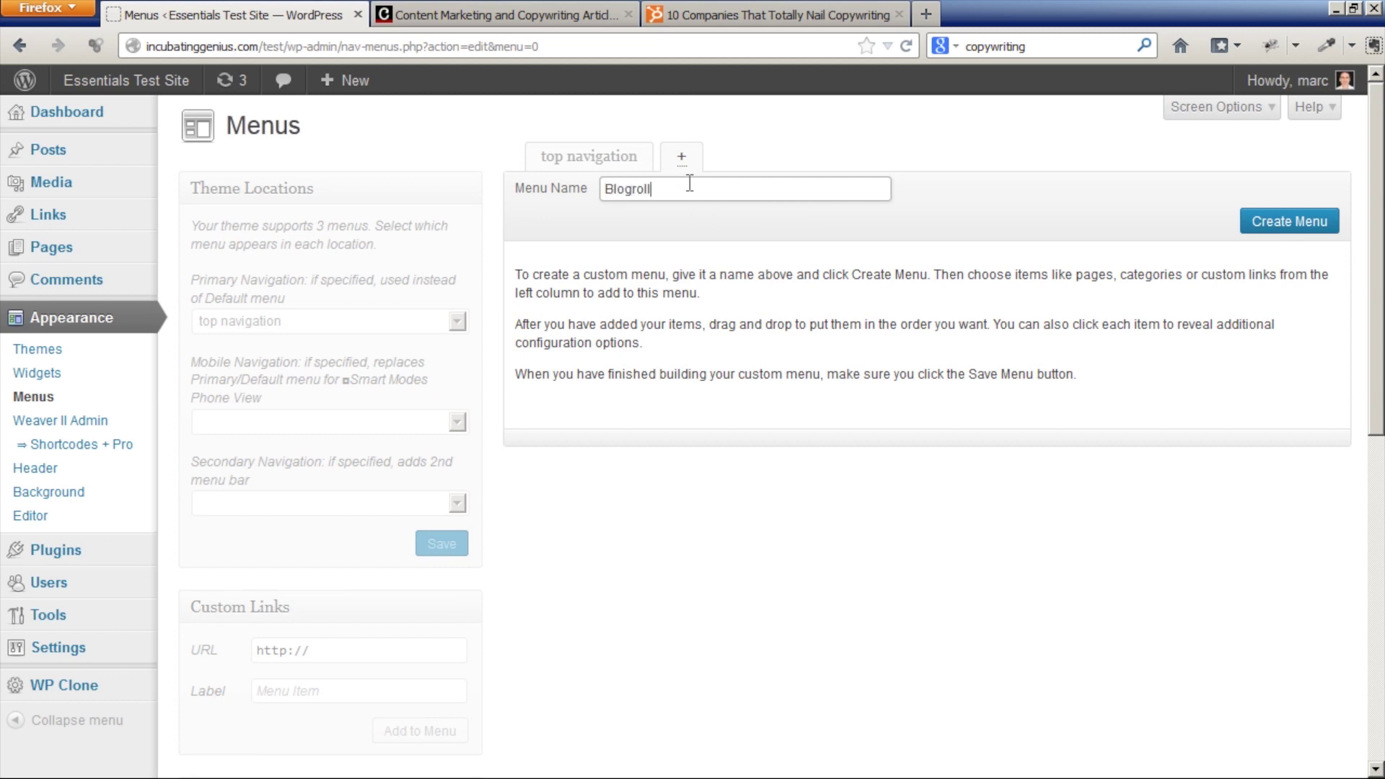
left_click(1276, 224)
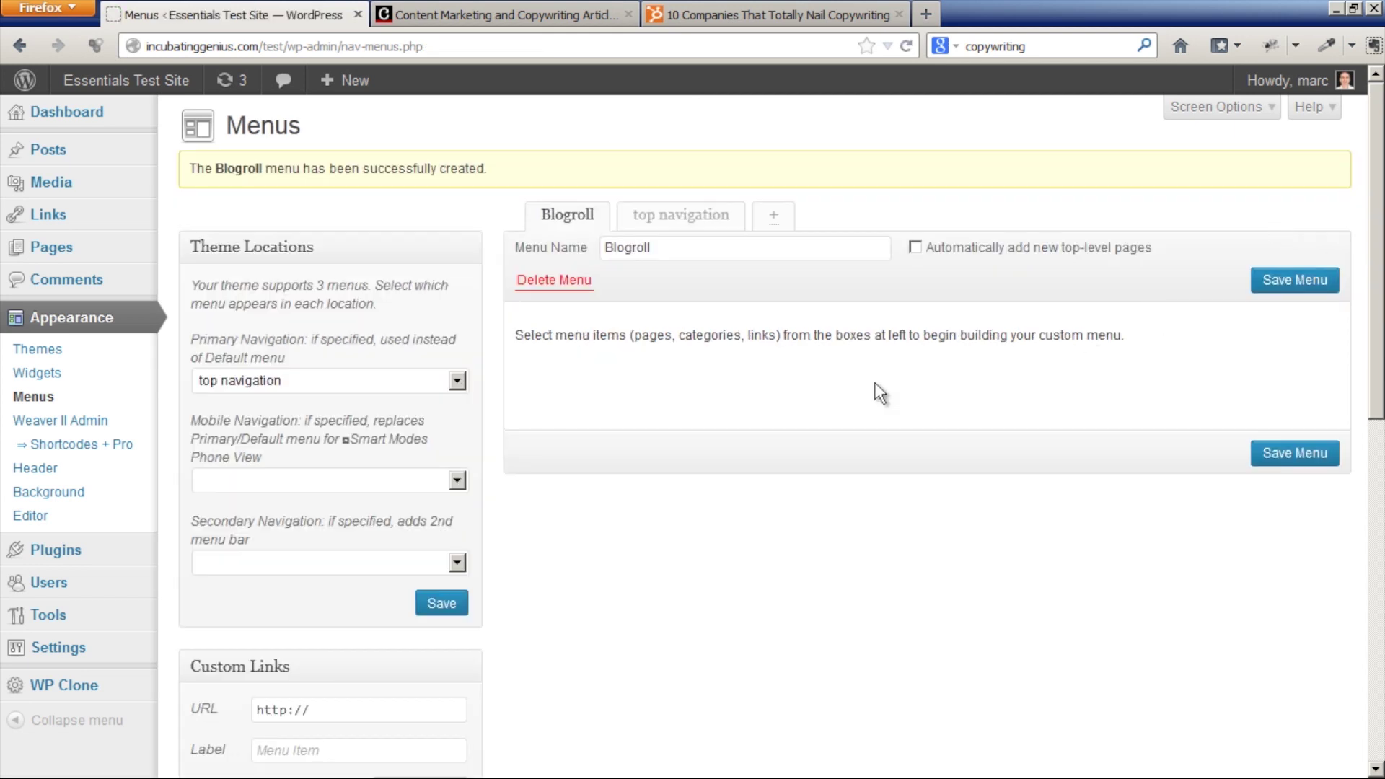
Step: Add a 'Copyblogger' custom link to Blogroll, using the copyblogger.com address copied from its tab
scroll(872, 380, "down", 3)
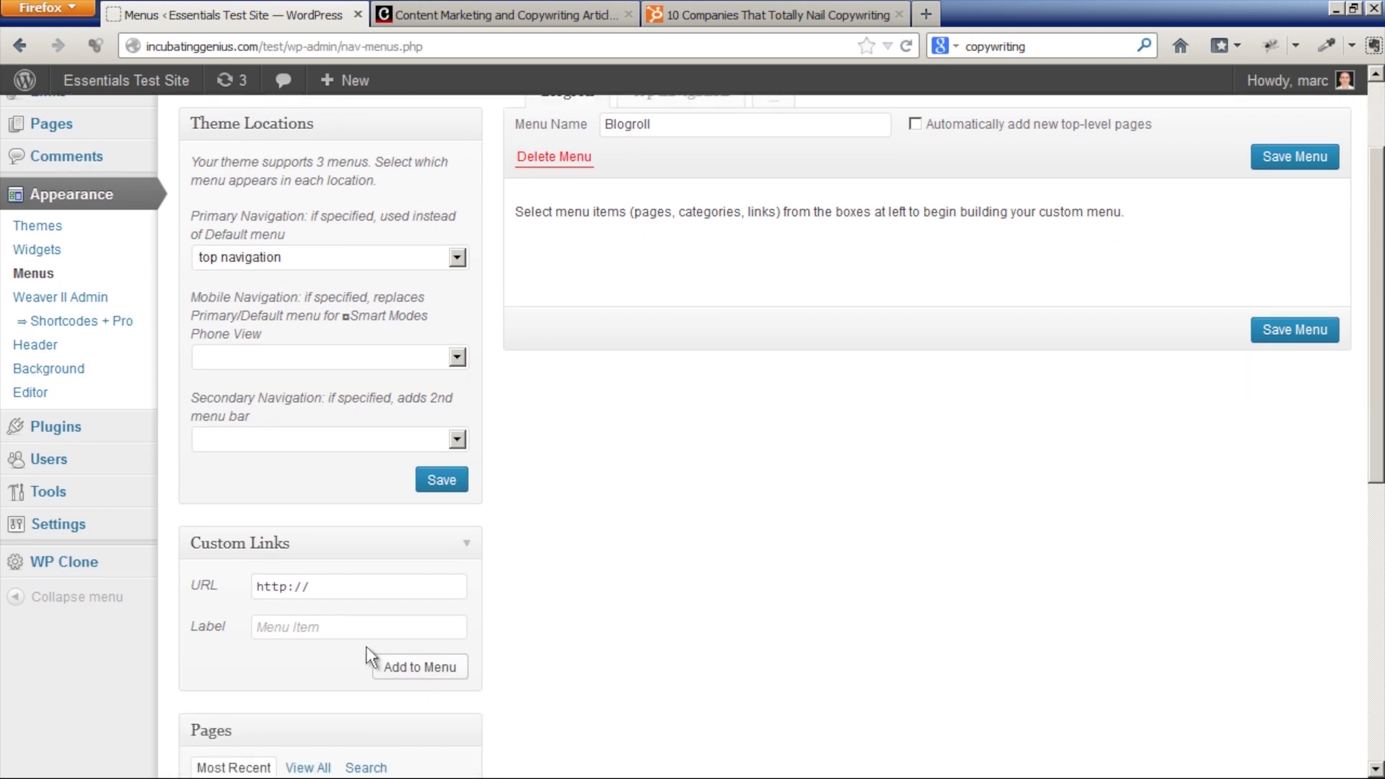
left_click(311, 627)
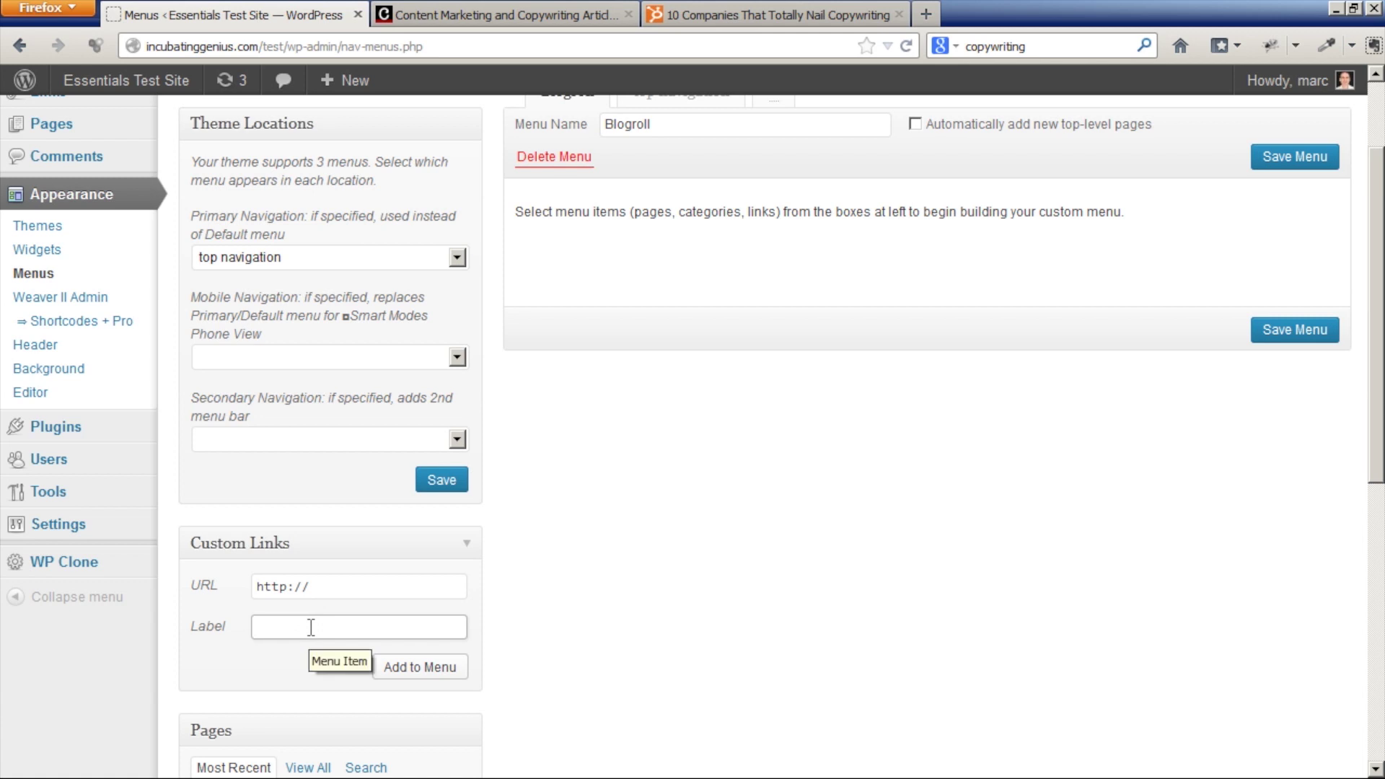
type("Copyblogger")
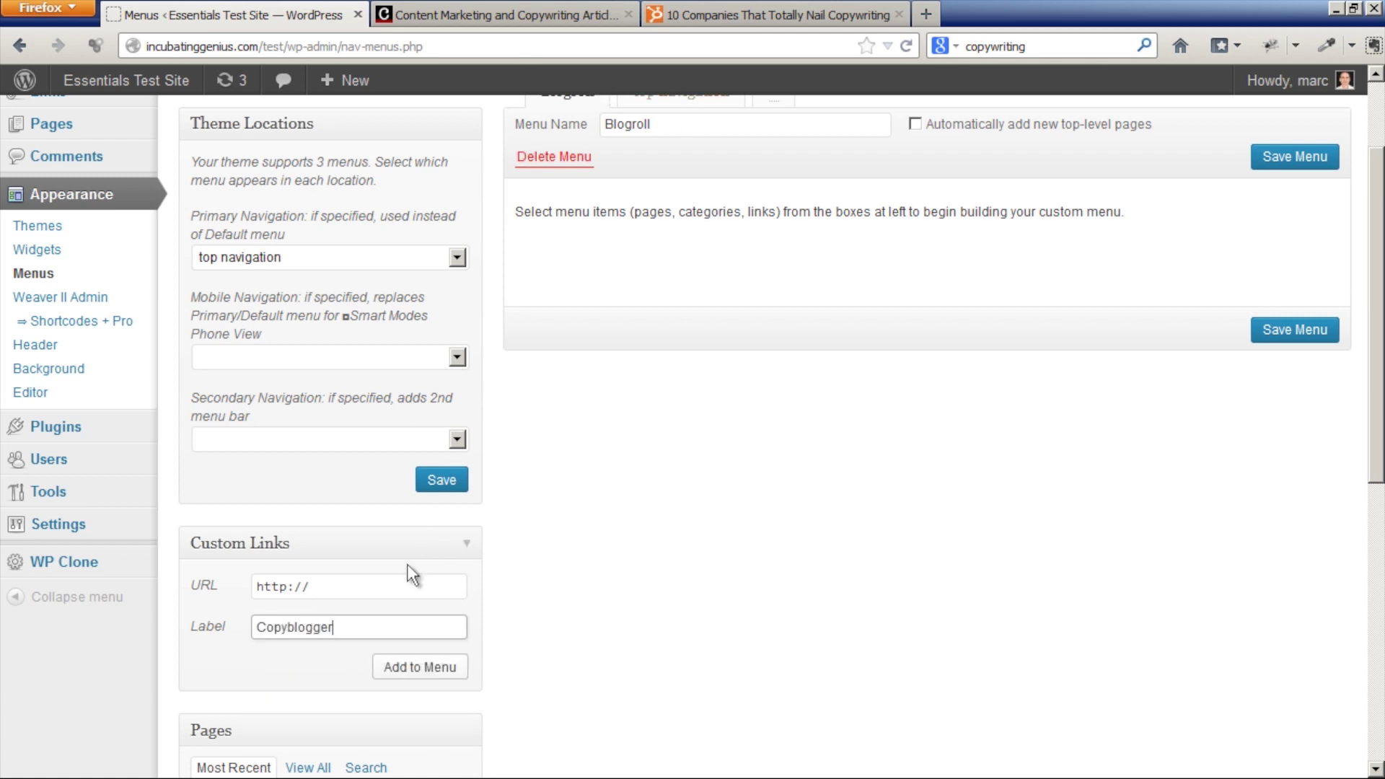
left_click(444, 15)
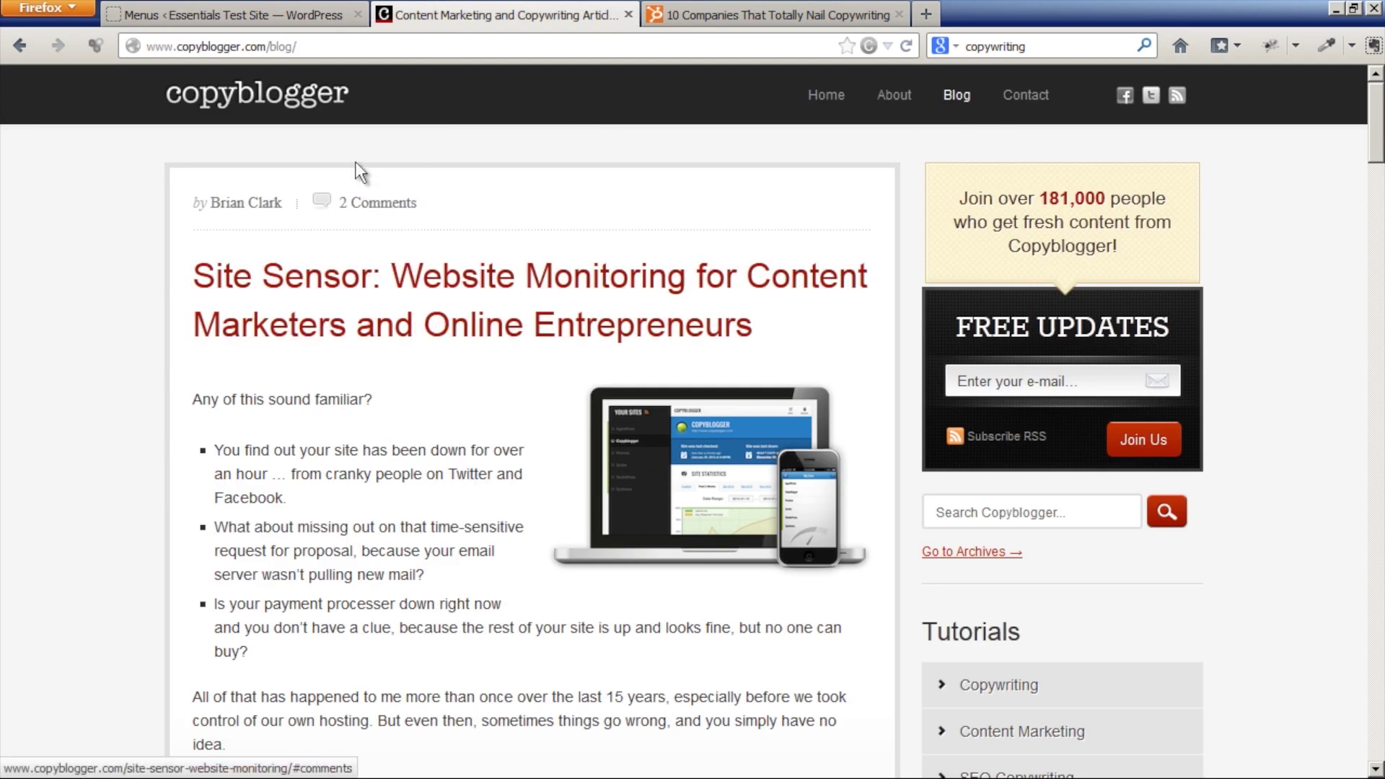
left_click(282, 45)
right_click(281, 45)
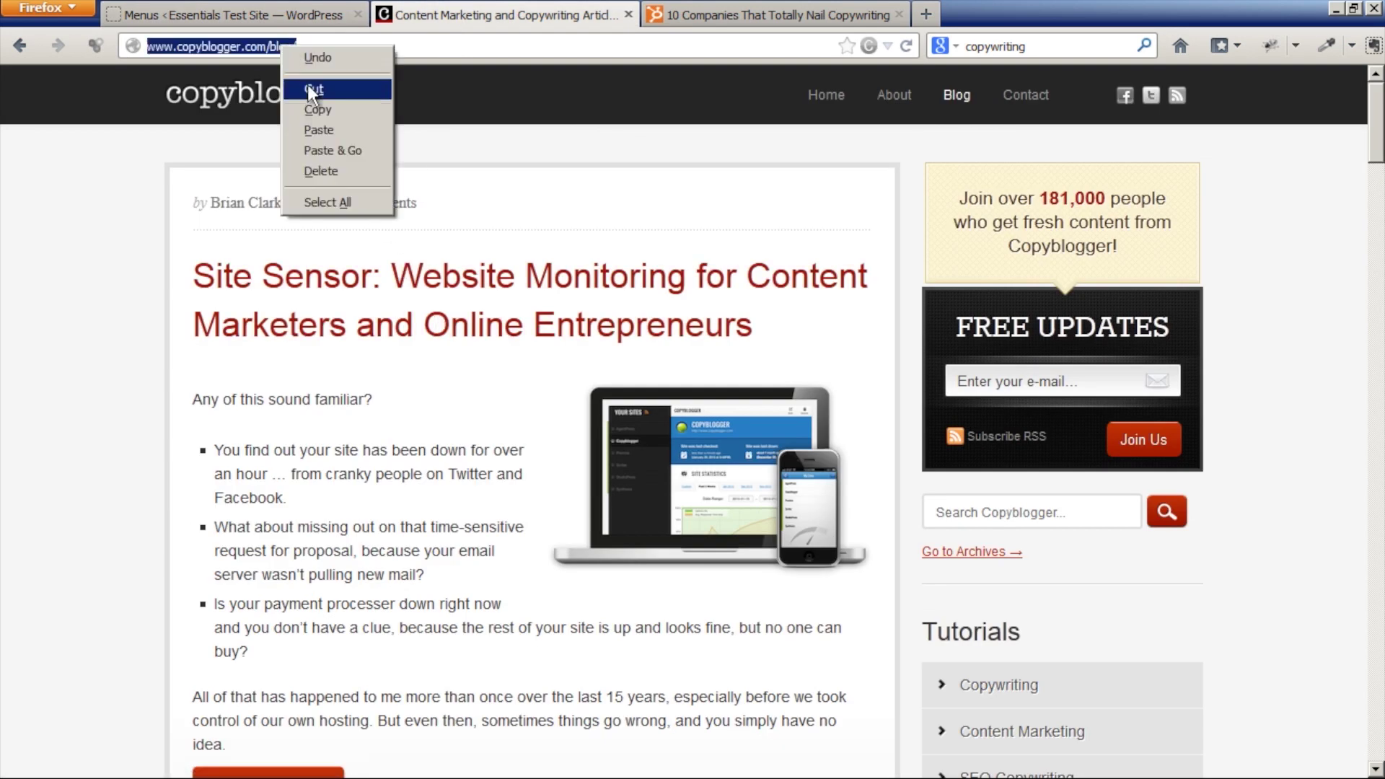
left_click(321, 110)
left_click(274, 22)
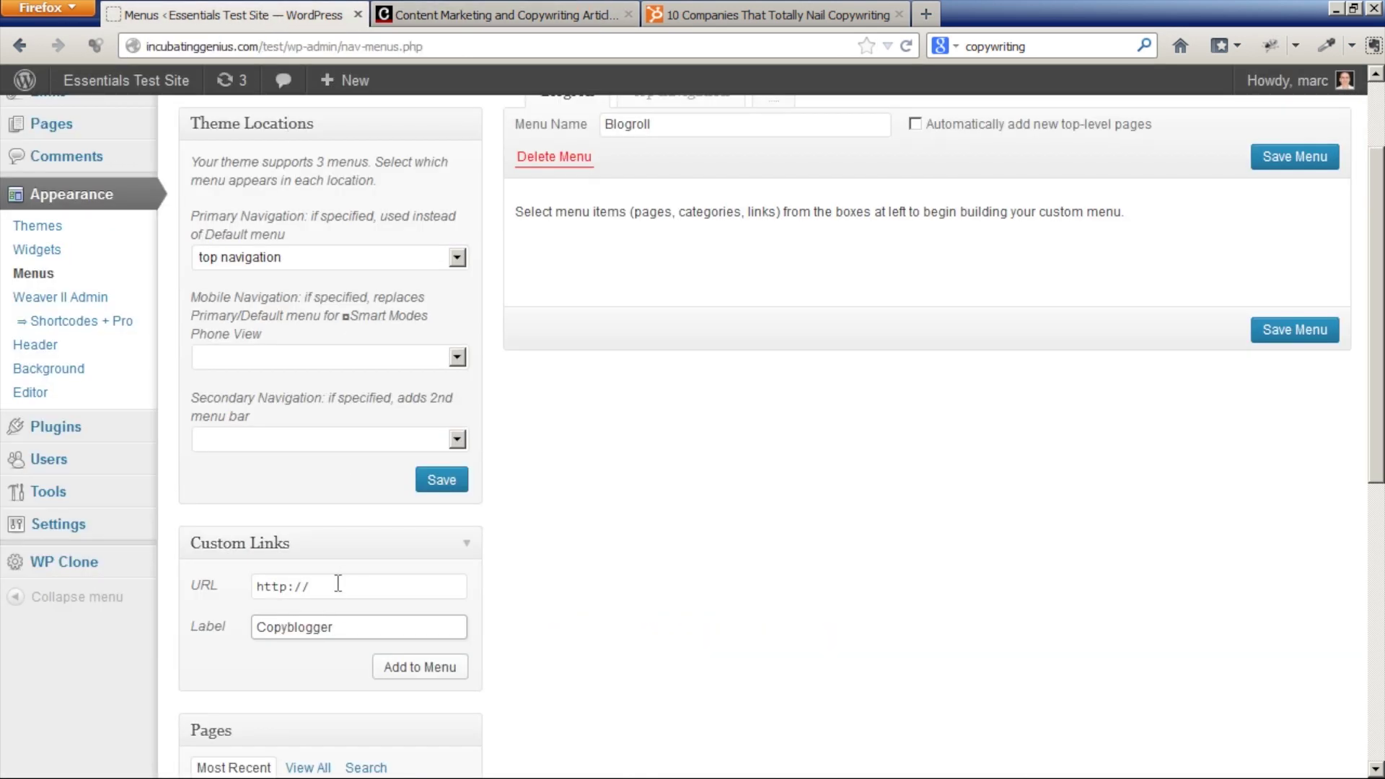
left_click_drag(334, 584, 171, 565)
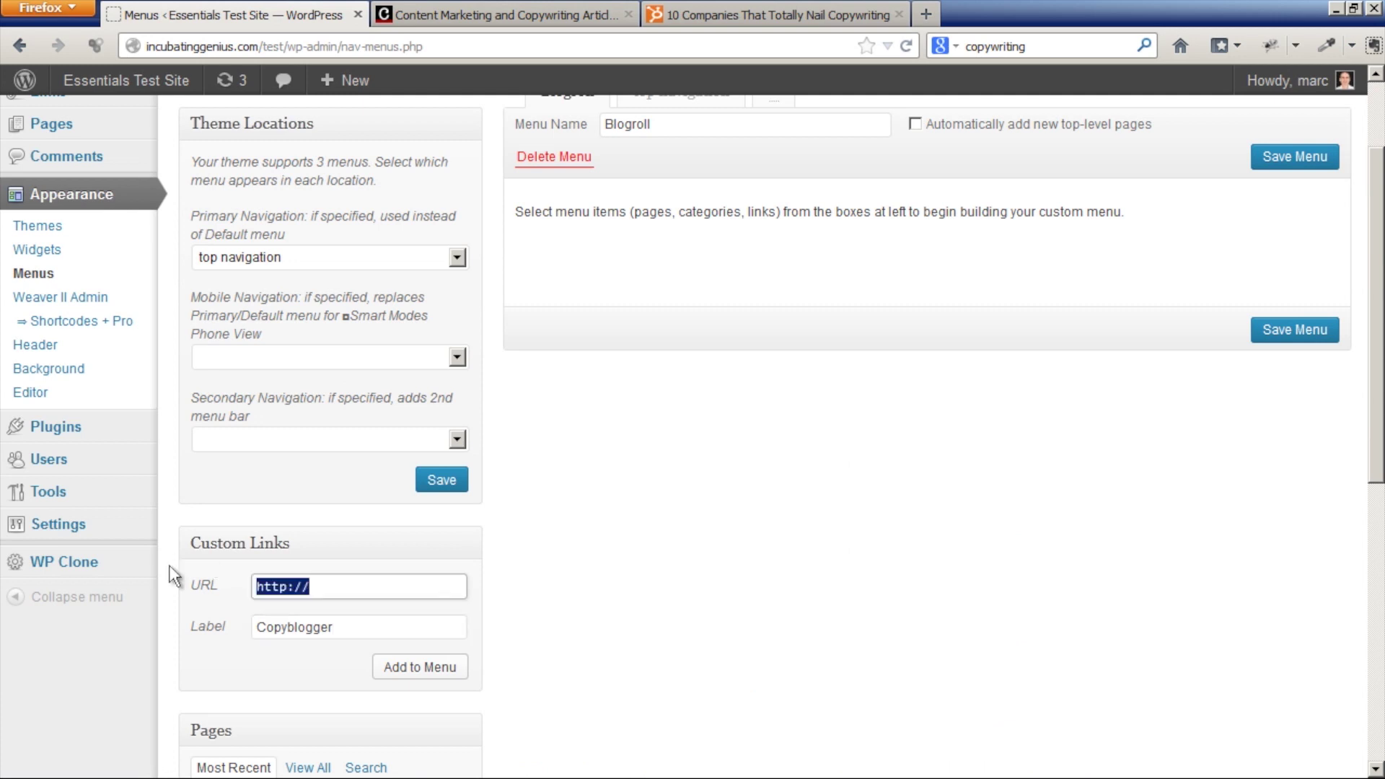
key("ctrl+v")
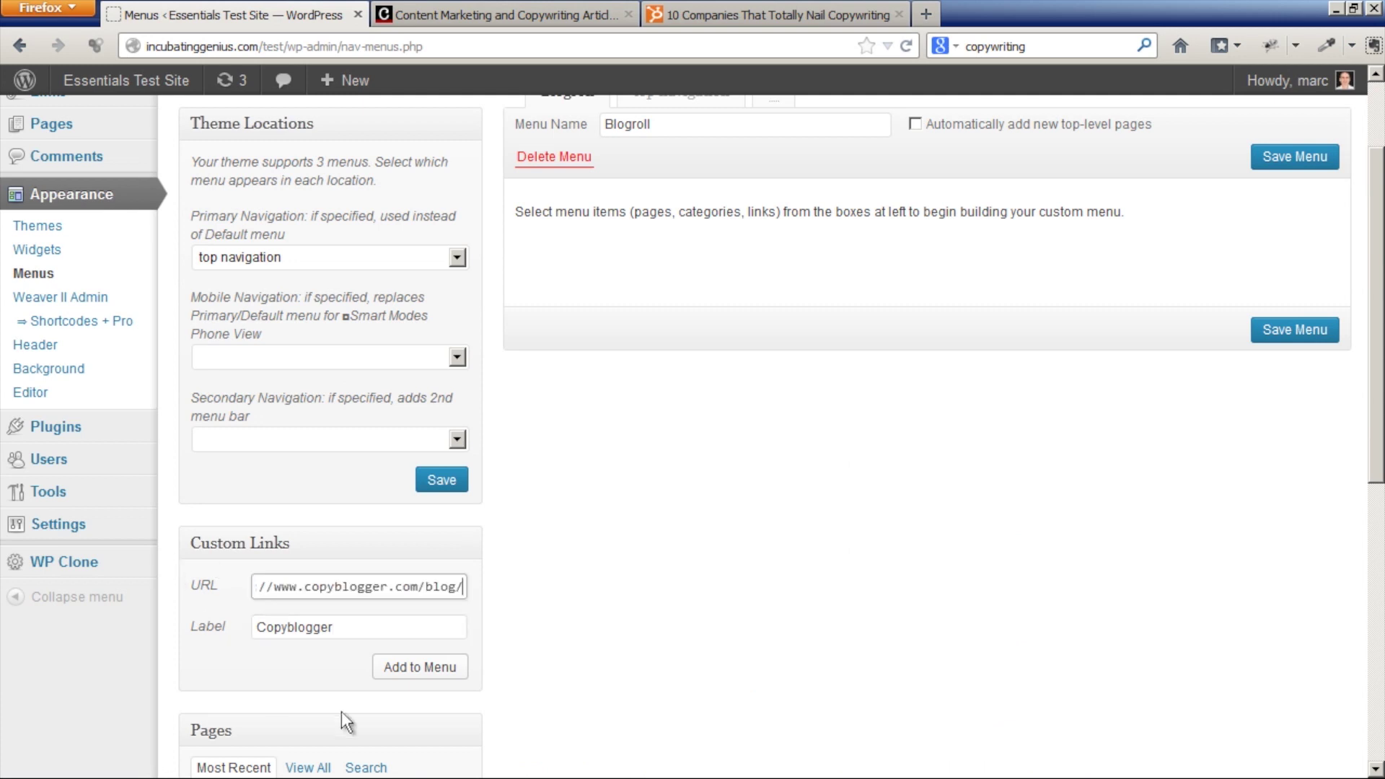
left_click(417, 668)
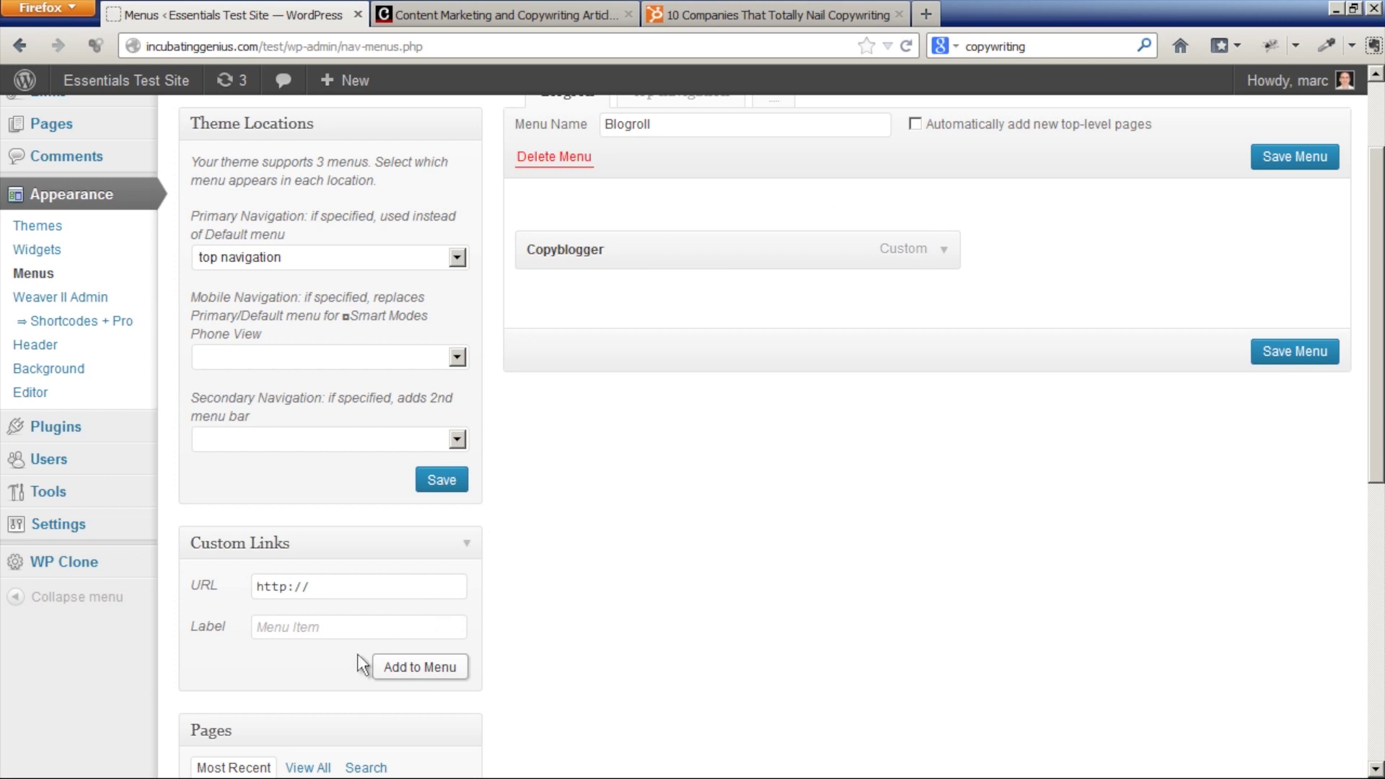
Step: Add a 'Hubspot marketing' custom link using the HubSpot copywriting article's copied address
left_click(345, 629)
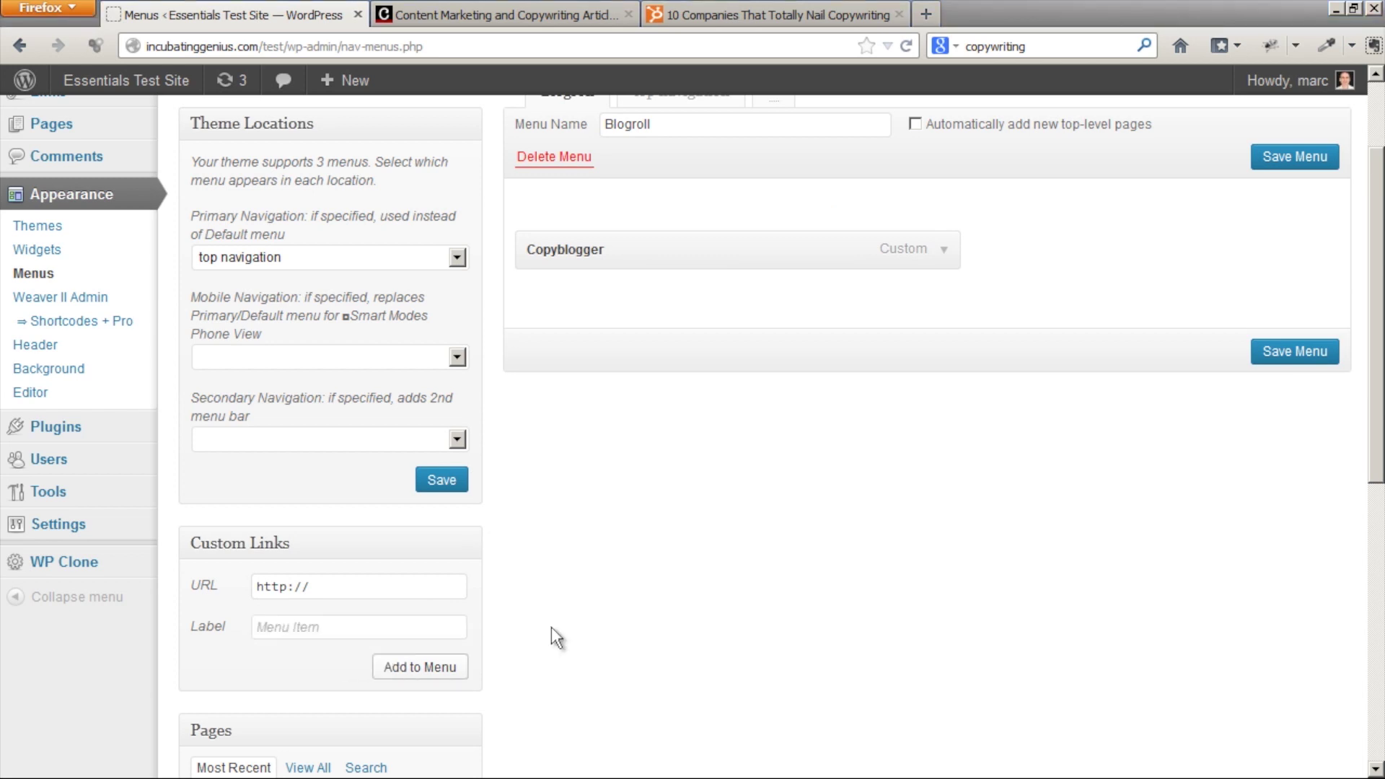
left_click(352, 625)
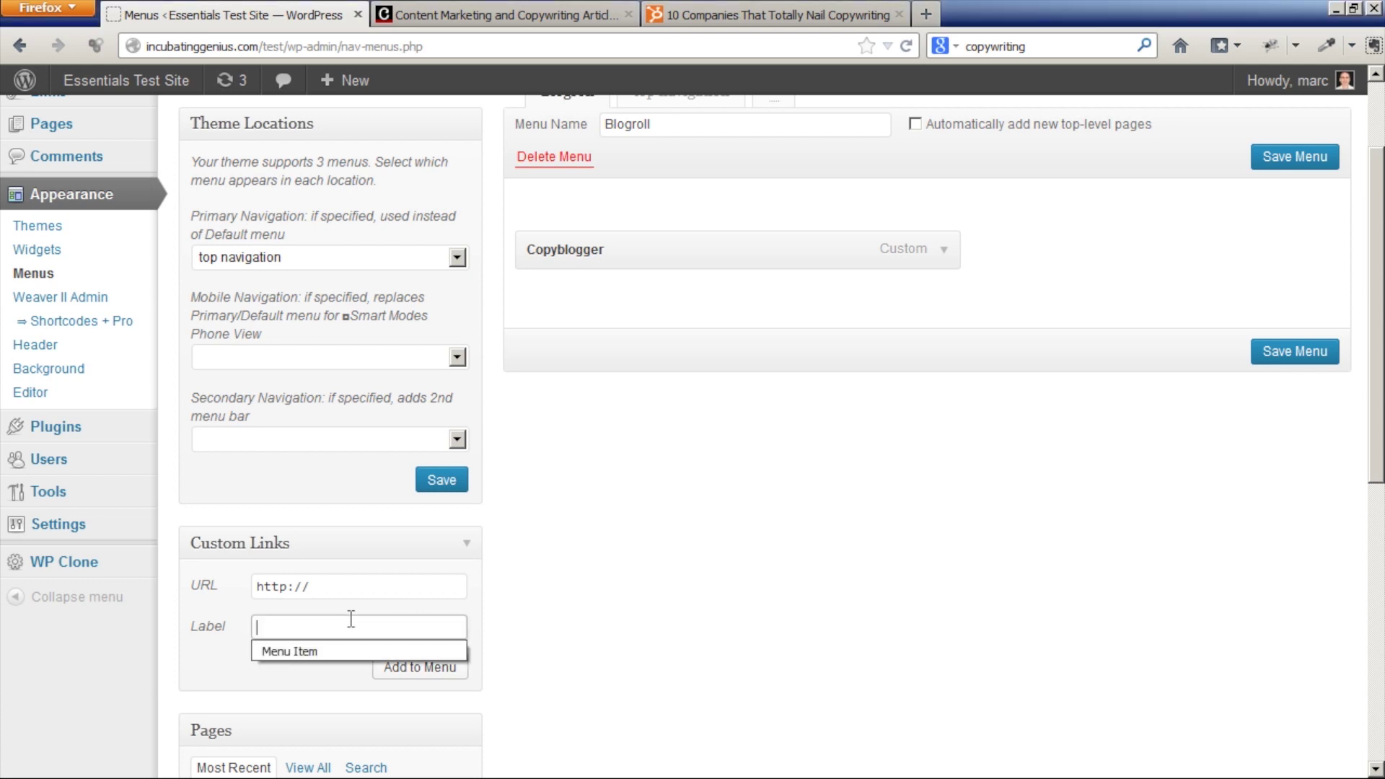
type("Hubspot ")
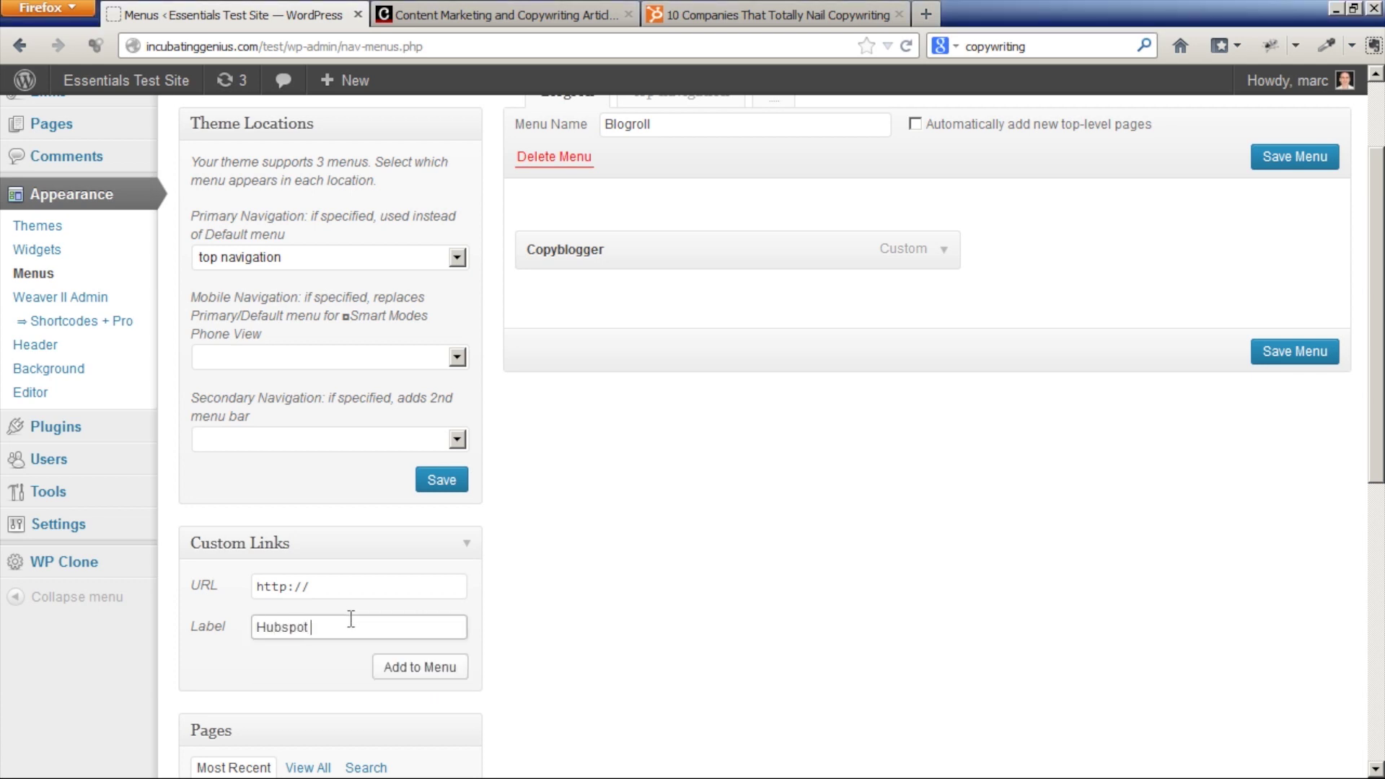
type("marketing")
left_click(721, 15)
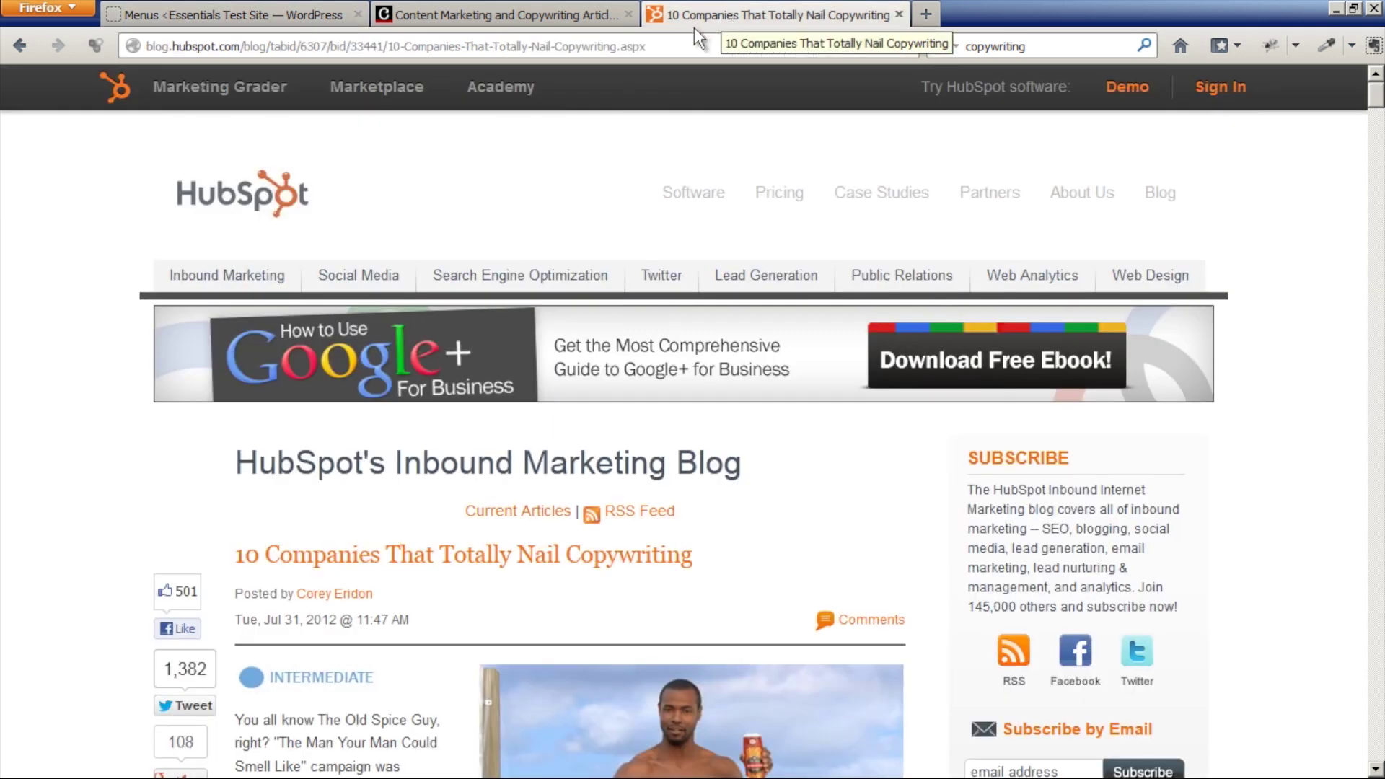
left_click(282, 46)
right_click(284, 49)
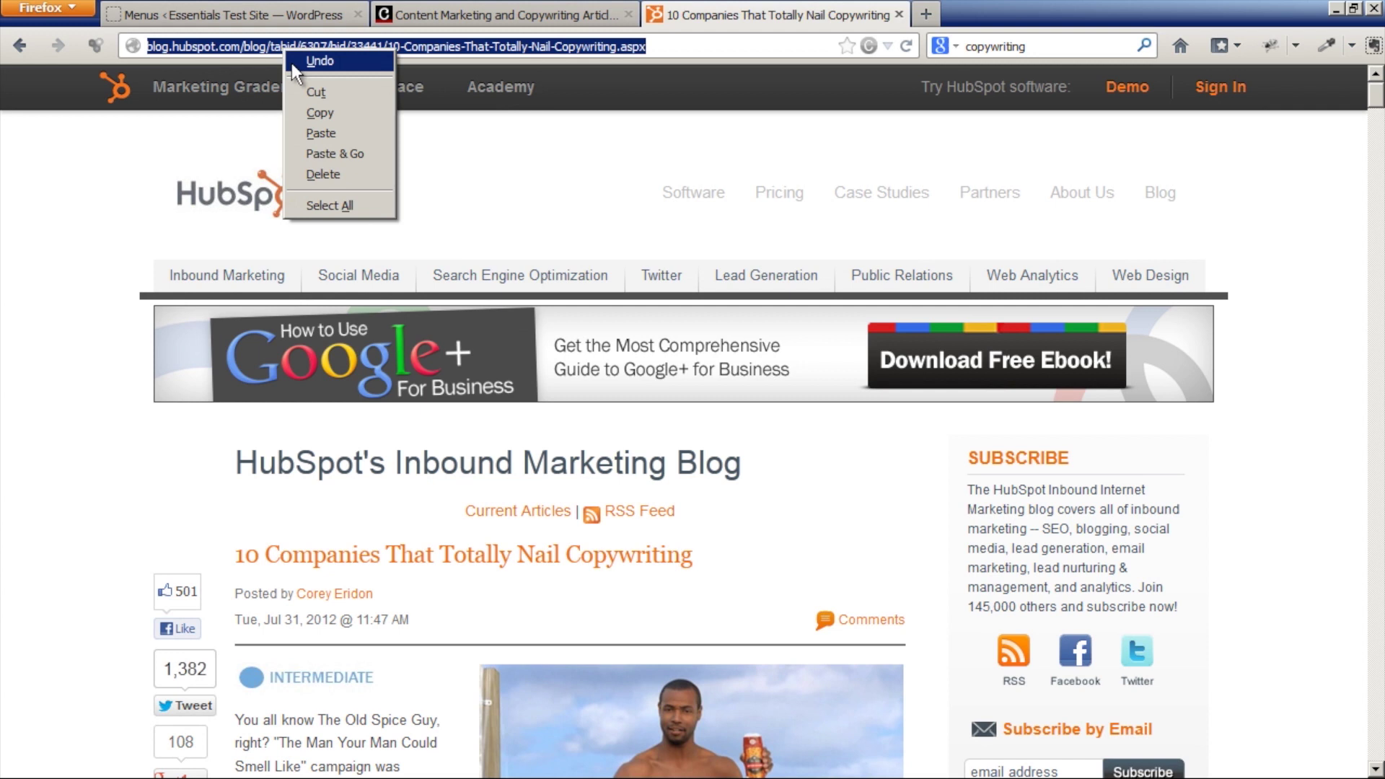
left_click(312, 111)
left_click(244, 12)
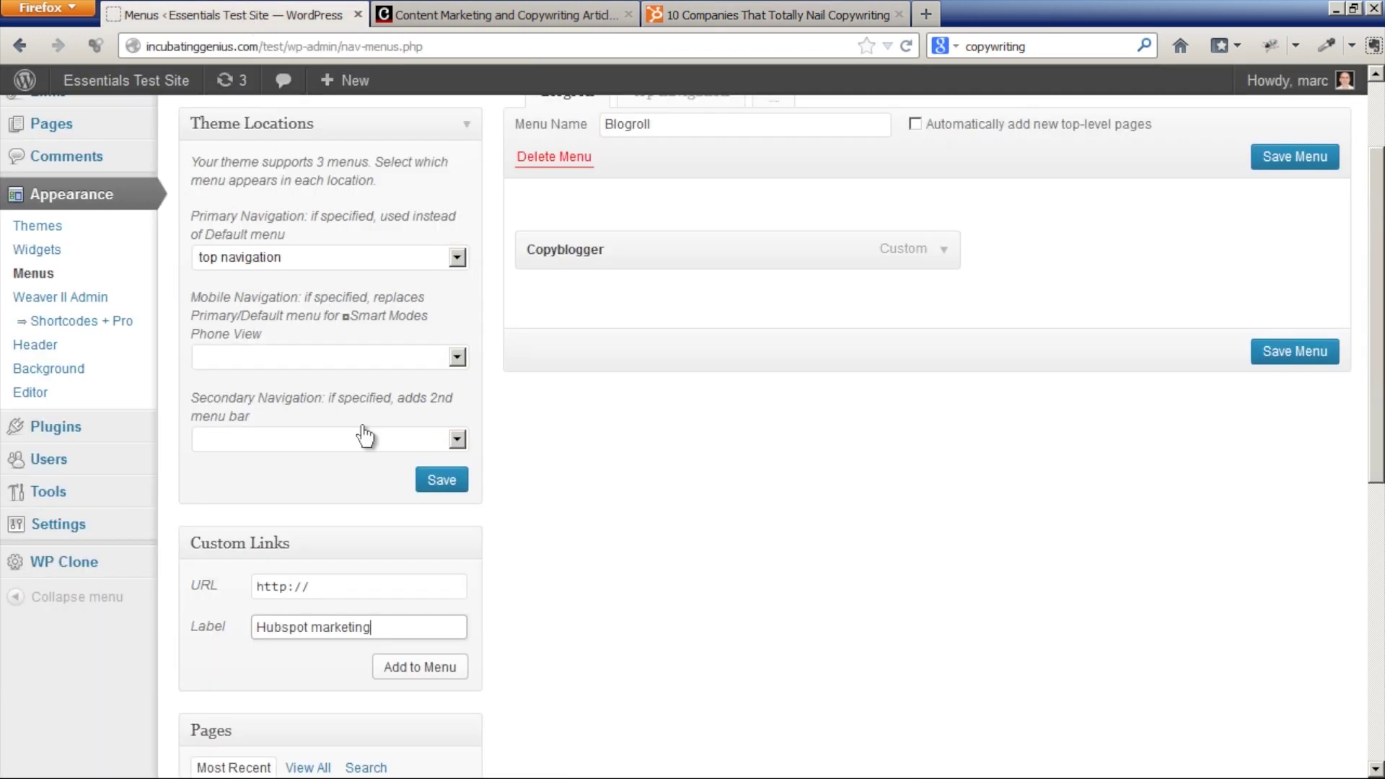
left_click(337, 586)
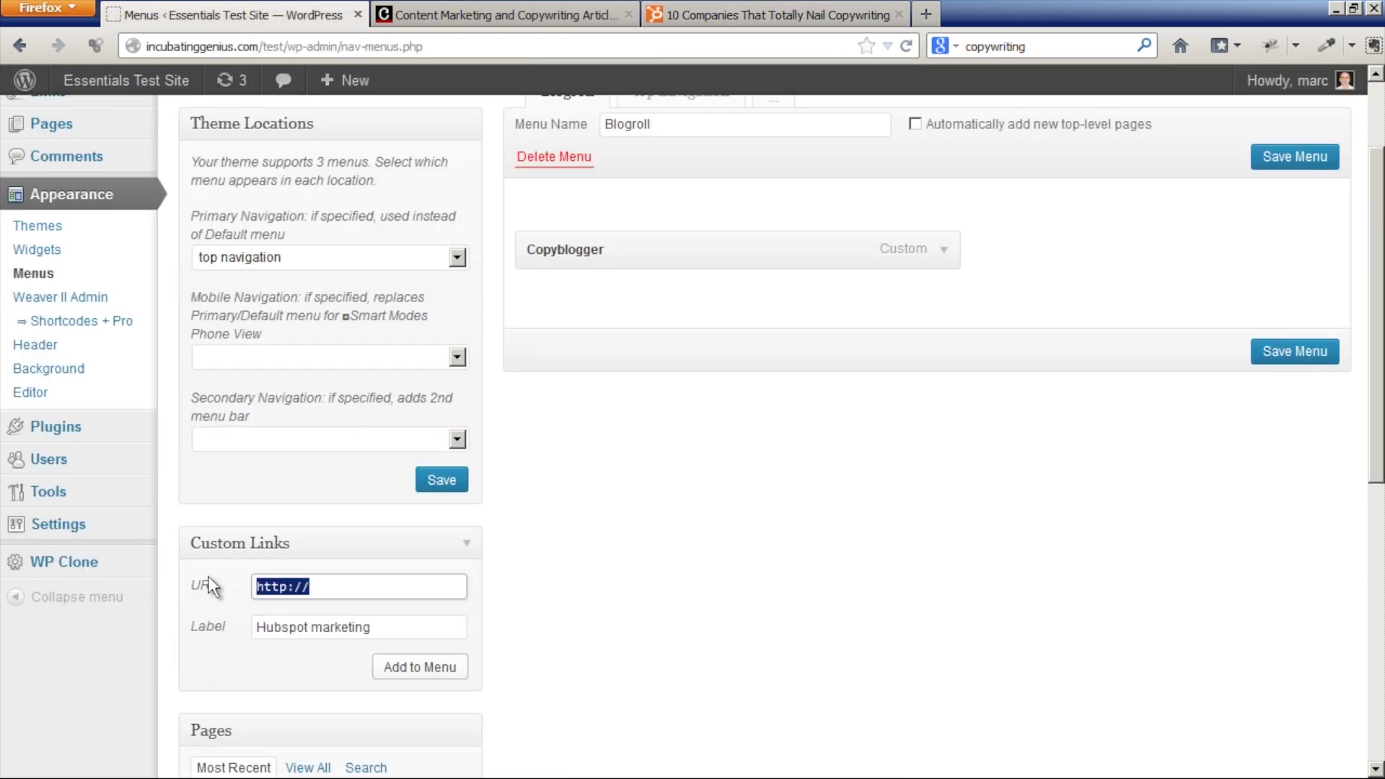
key("ctrl+v")
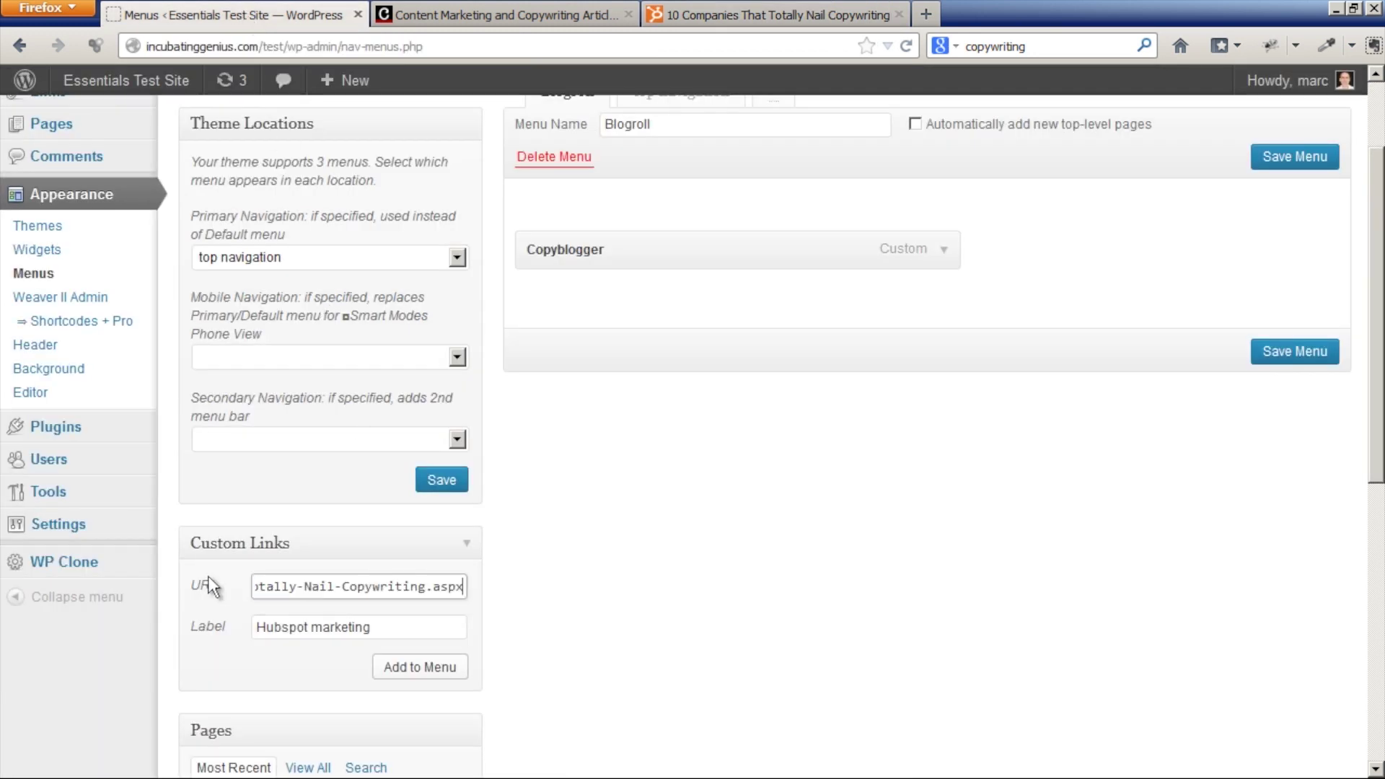
left_click(404, 676)
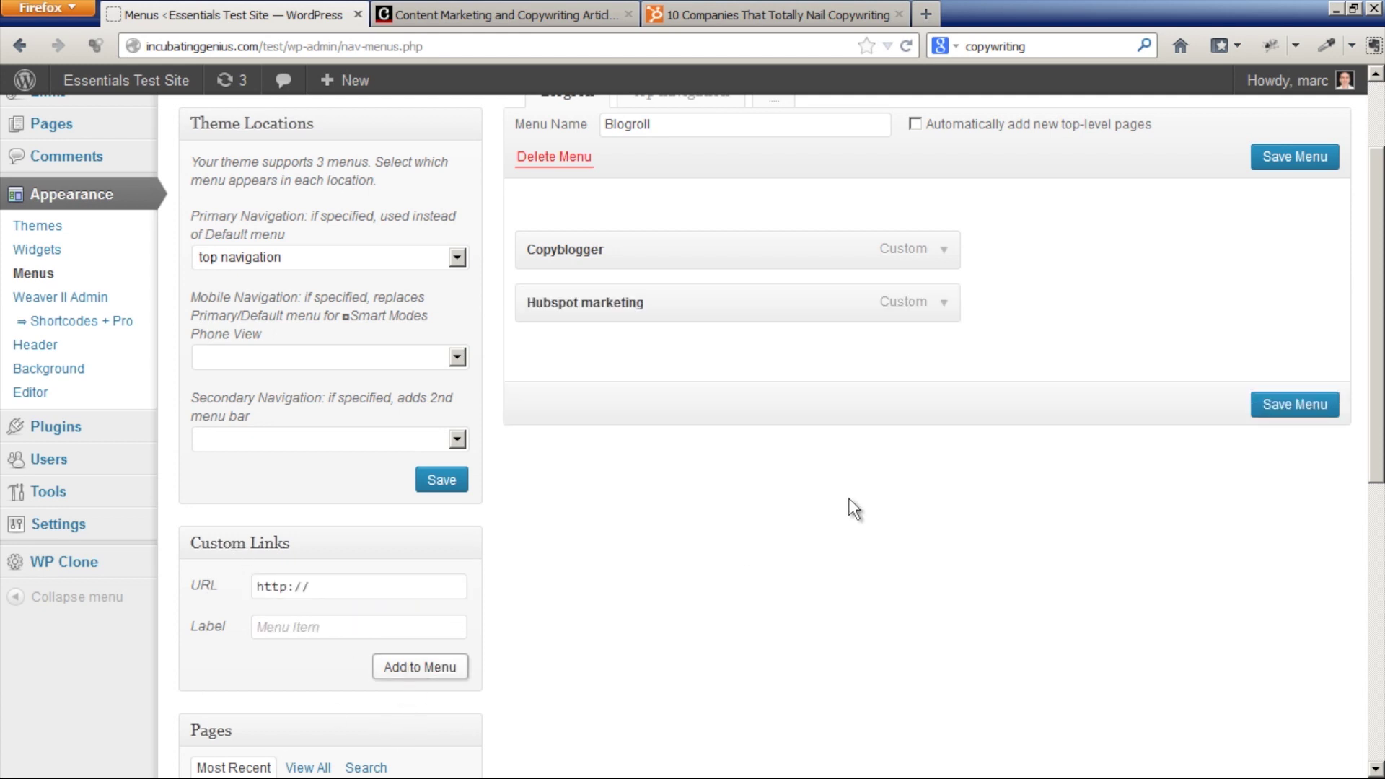
Step: Place Hubspot marketing below Copyblogger and save the Blogroll menu
scroll(850, 507, "up", 3)
mouse_move(602, 433)
left_mouse_down()
mouse_move(594, 358)
mouse_move(601, 459)
mouse_move(597, 432)
left_mouse_up()
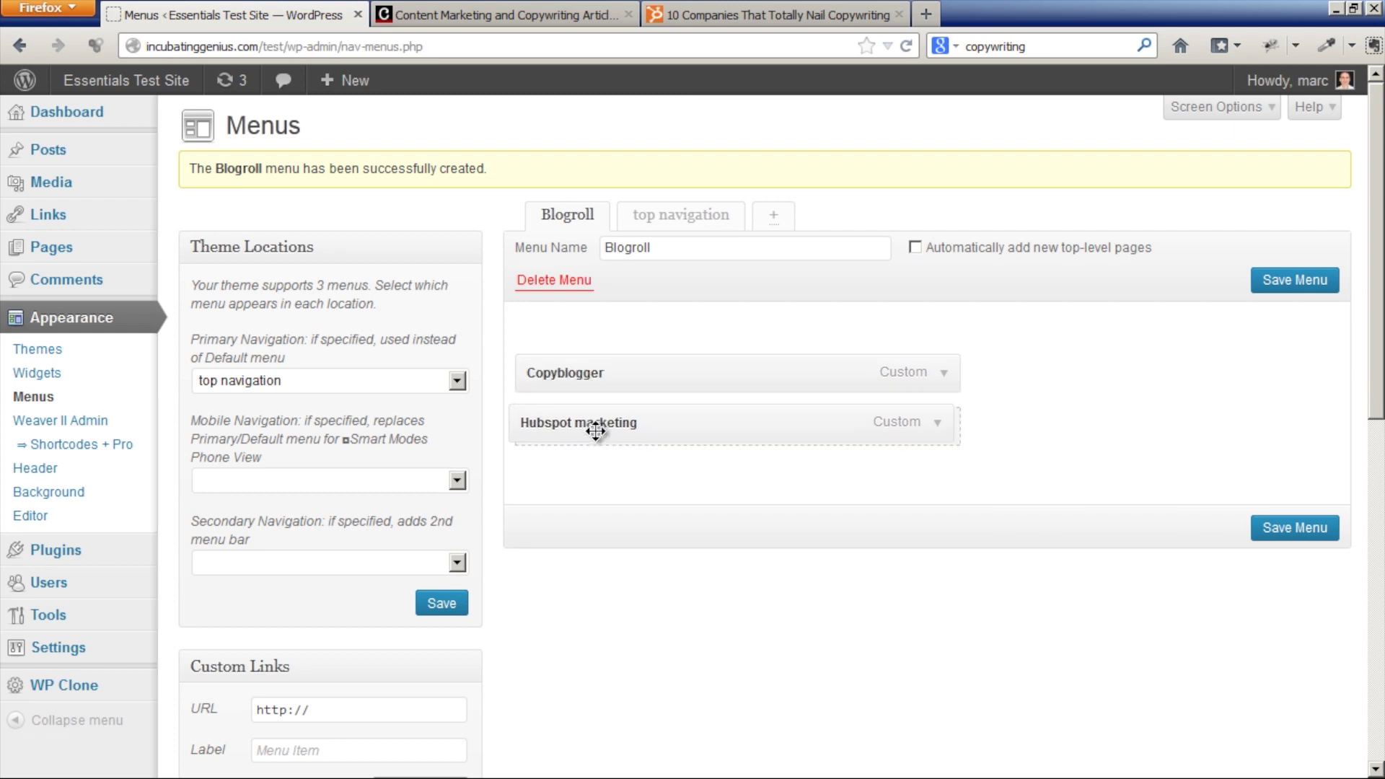
left_click(1268, 531)
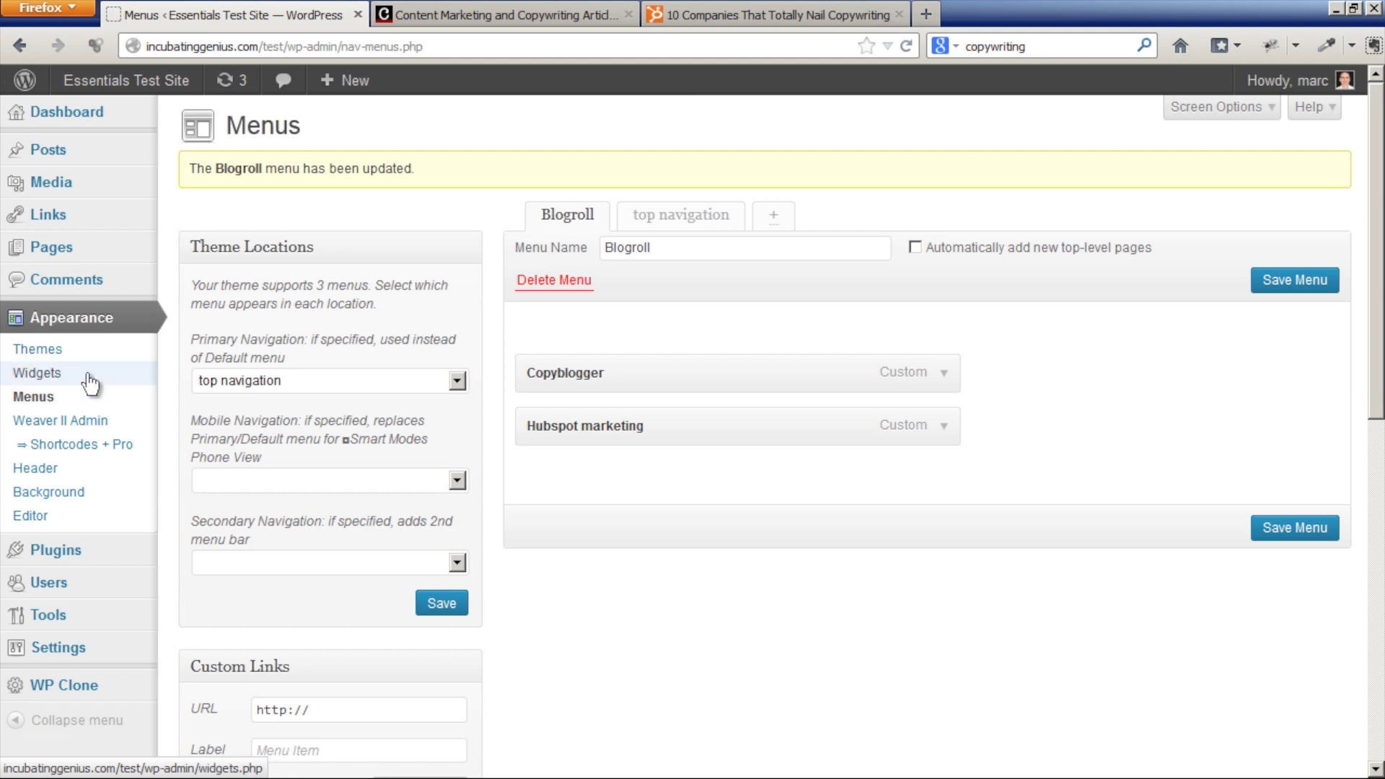
left_click(37, 373)
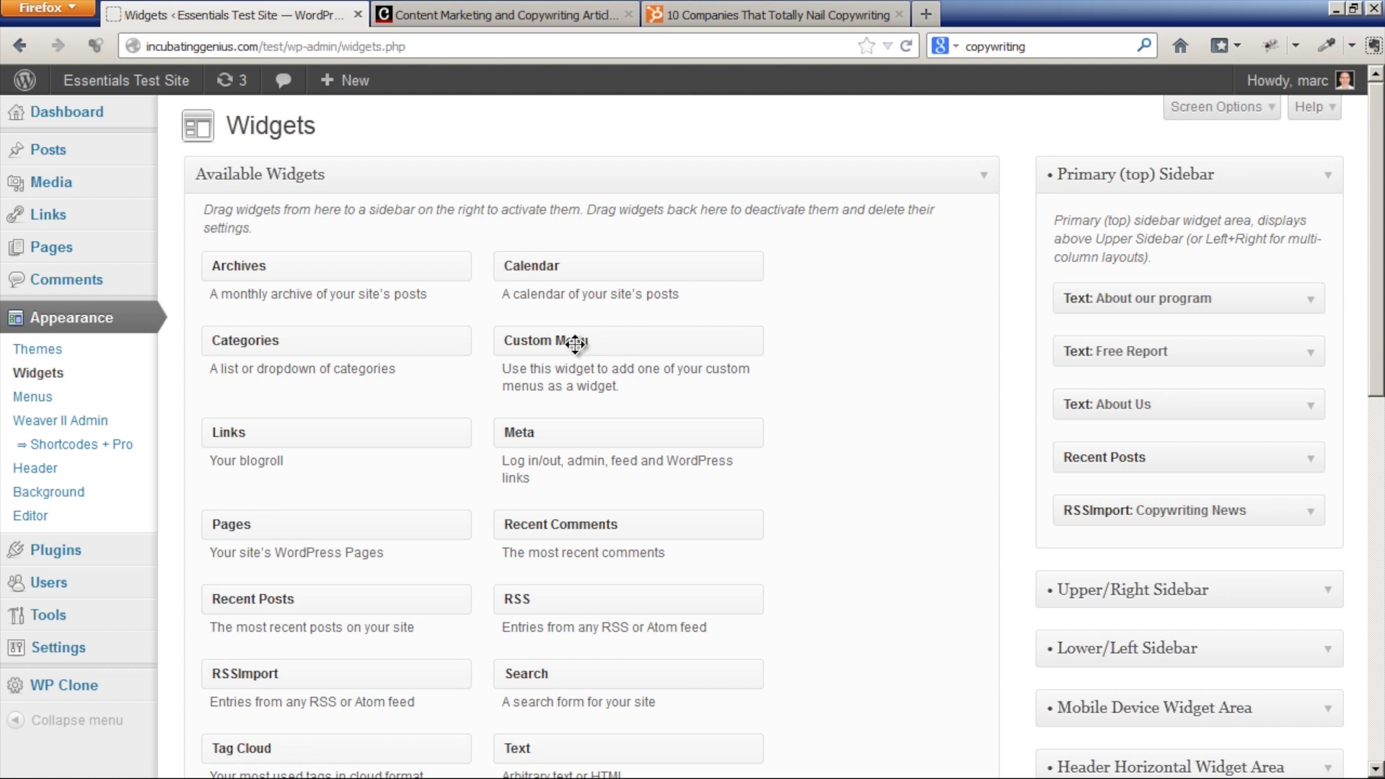
Step: Add a Custom Menu widget titled 'Blogroll' atop the Primary (top) Sidebar and save it
left_click_drag(569, 344, 1039, 344)
left_click(1080, 355)
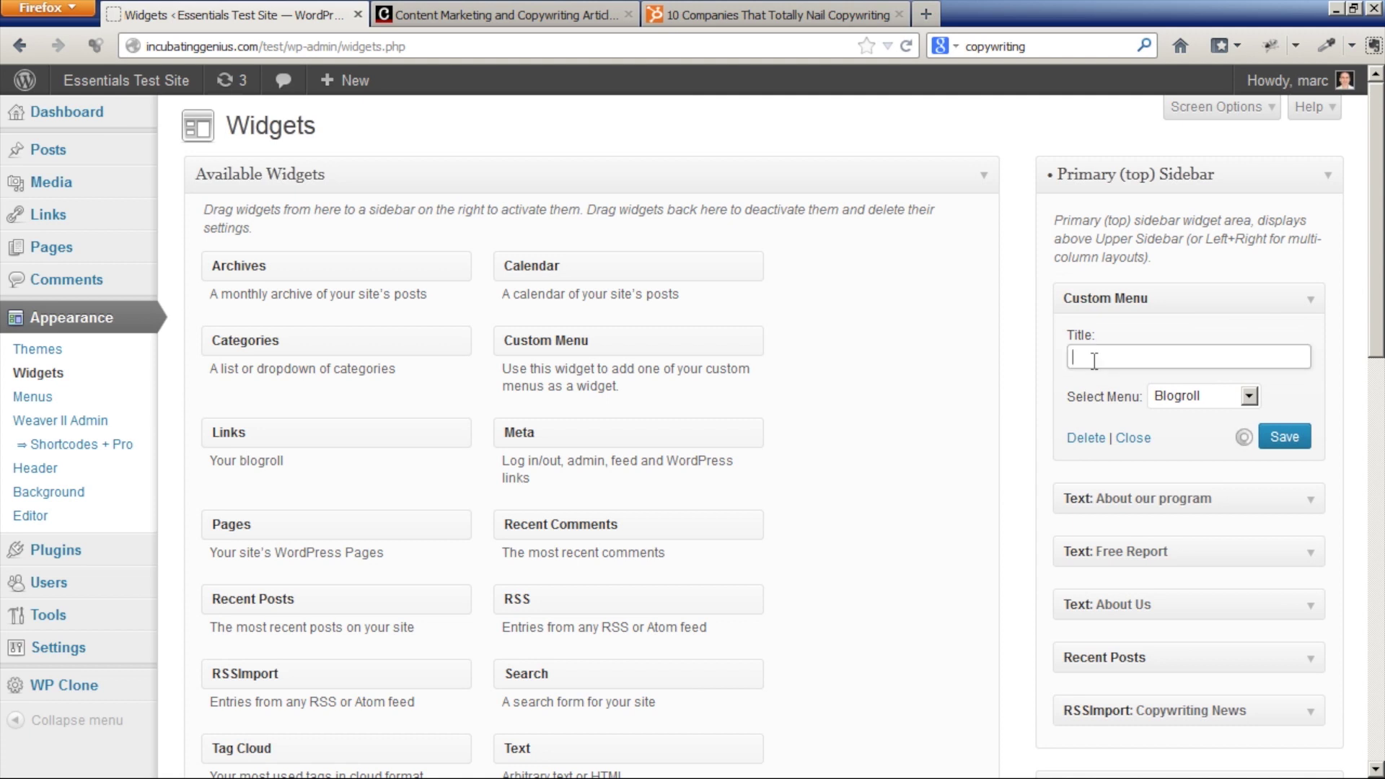
type("Blogroll")
left_click(1273, 440)
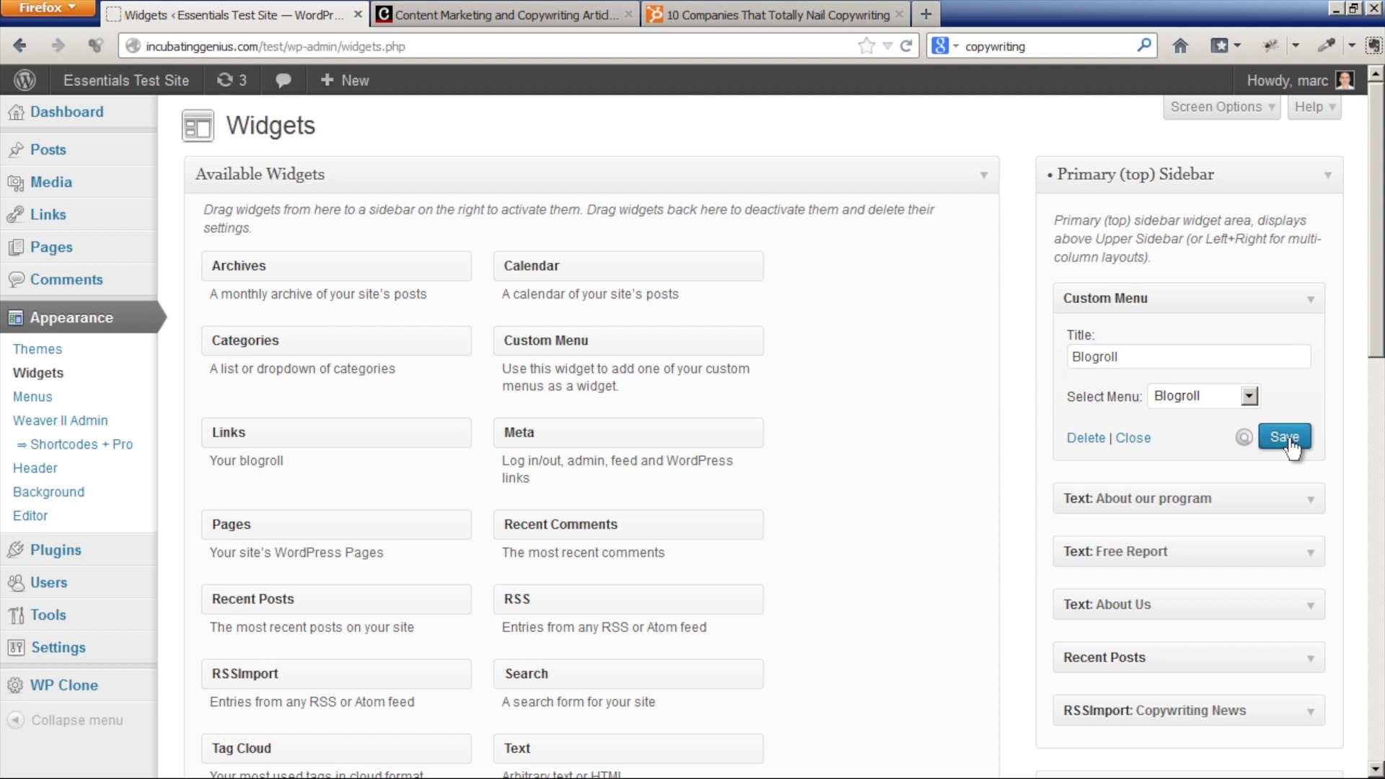
Step: Visit the live Words are Music site to see the Blogroll sidebar links
mouse_move(126, 80)
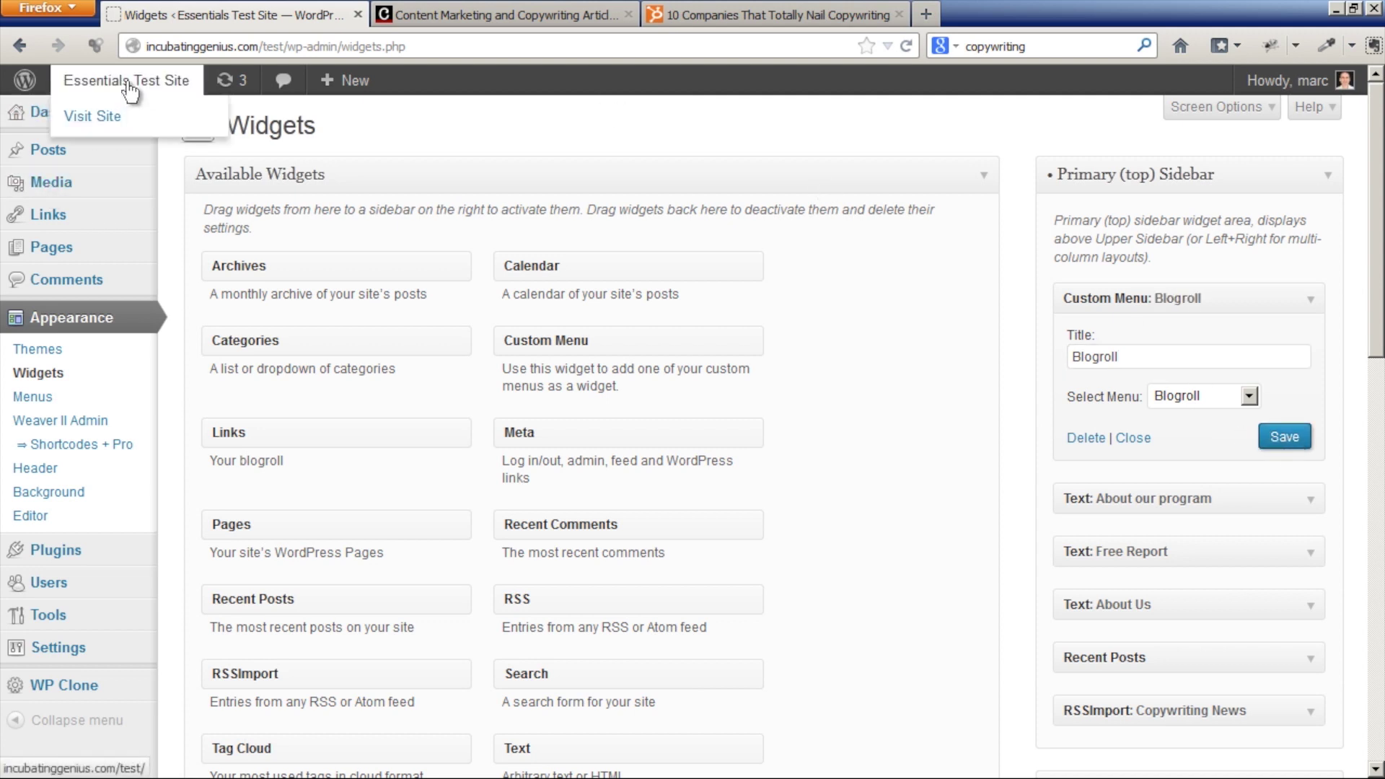
left_click(127, 118)
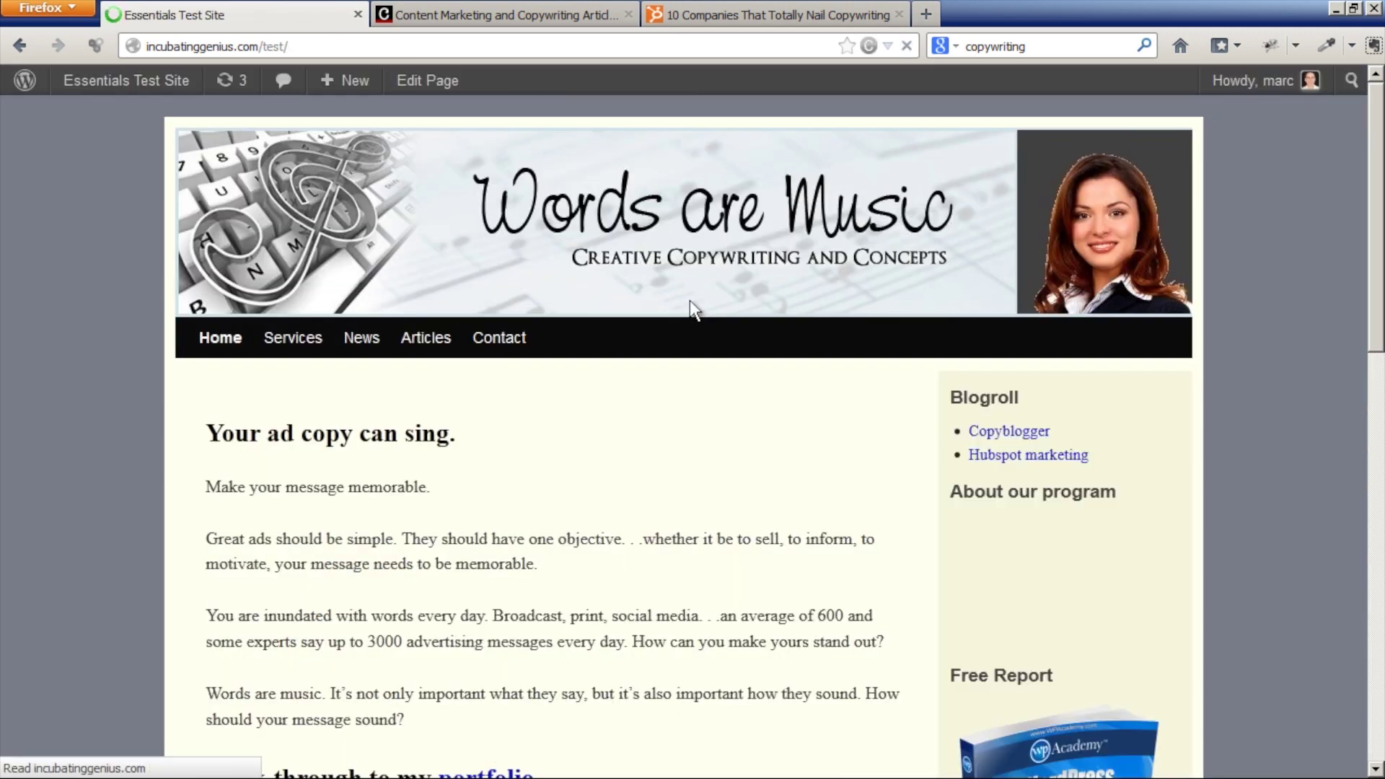